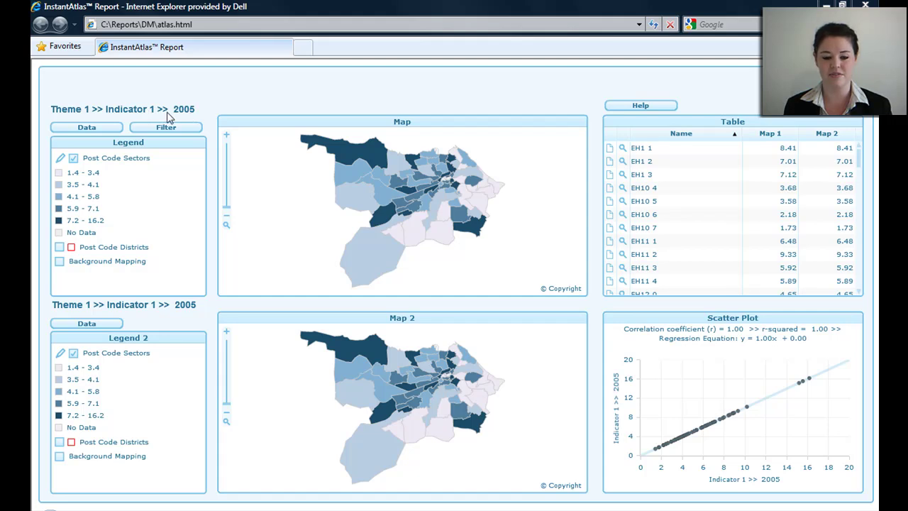
# Display the February data of Theme 2's Indicator 3 on the first map.
pyautogui.click(114, 130)
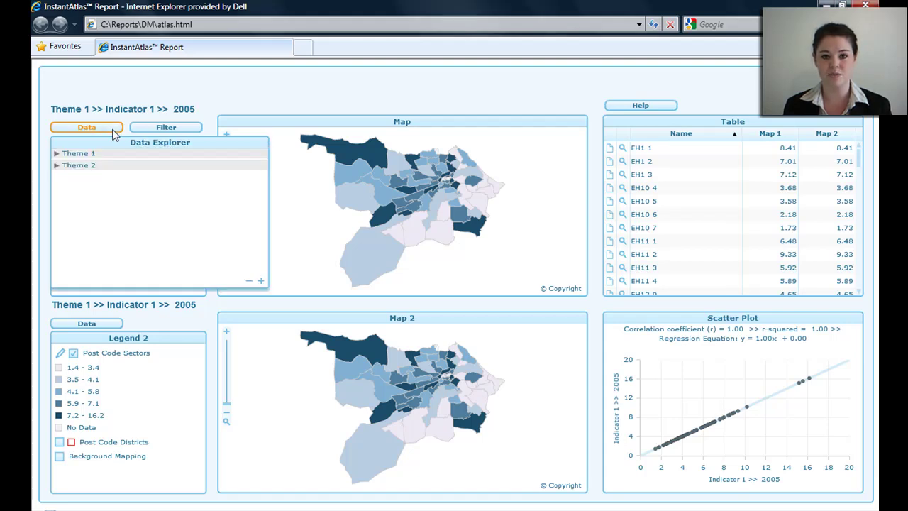
pyautogui.click(111, 167)
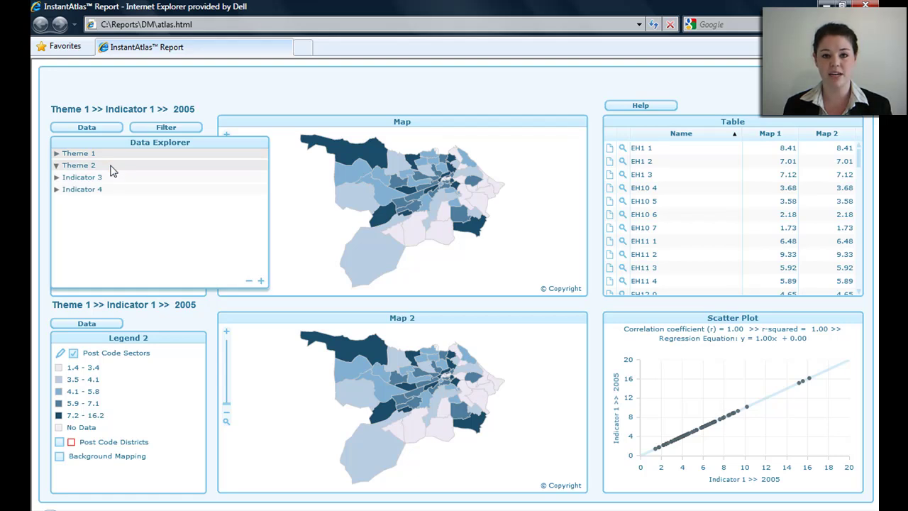
pyautogui.click(102, 181)
pyautogui.click(103, 190)
pyautogui.click(102, 190)
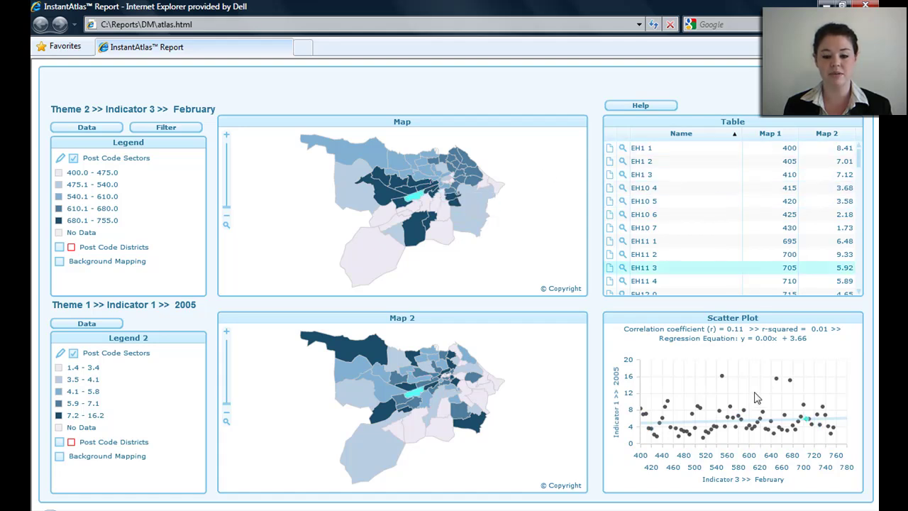
# Filter the report to the Edinburgh North zone and remove that filter again.
pyautogui.click(155, 129)
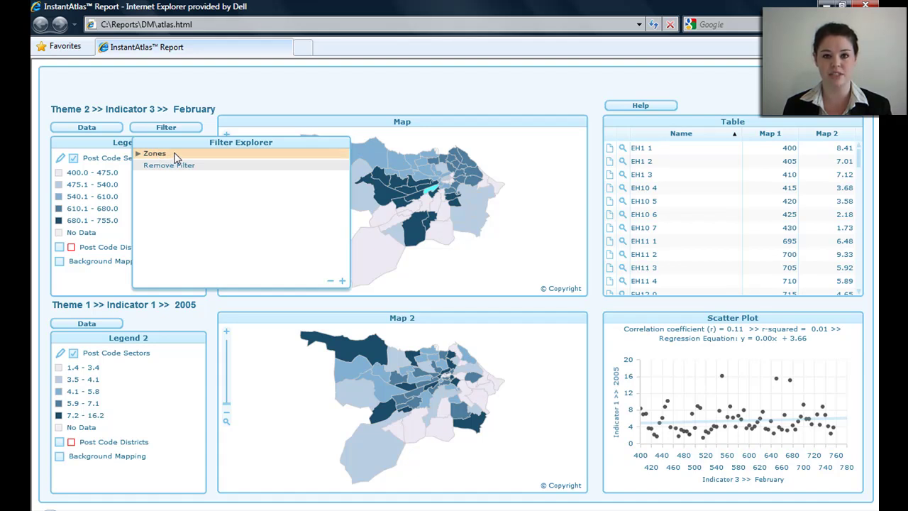
pyautogui.click(177, 156)
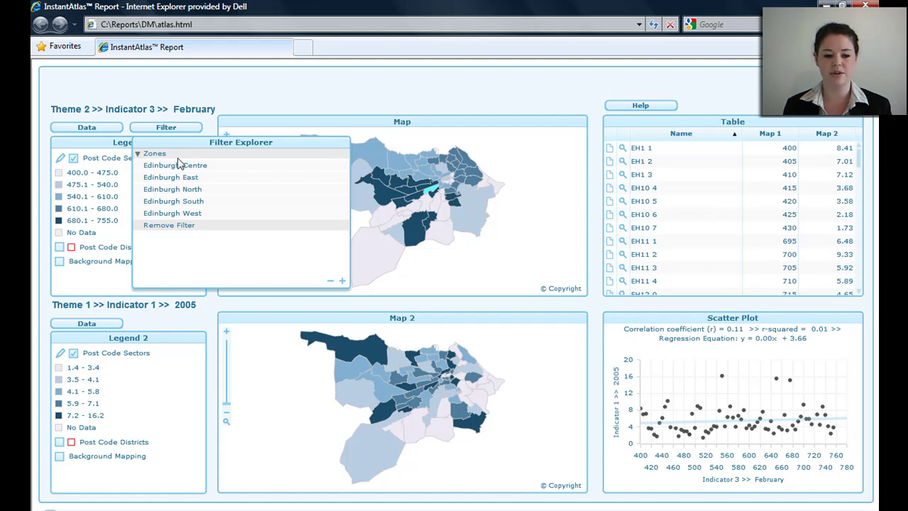
pyautogui.click(187, 193)
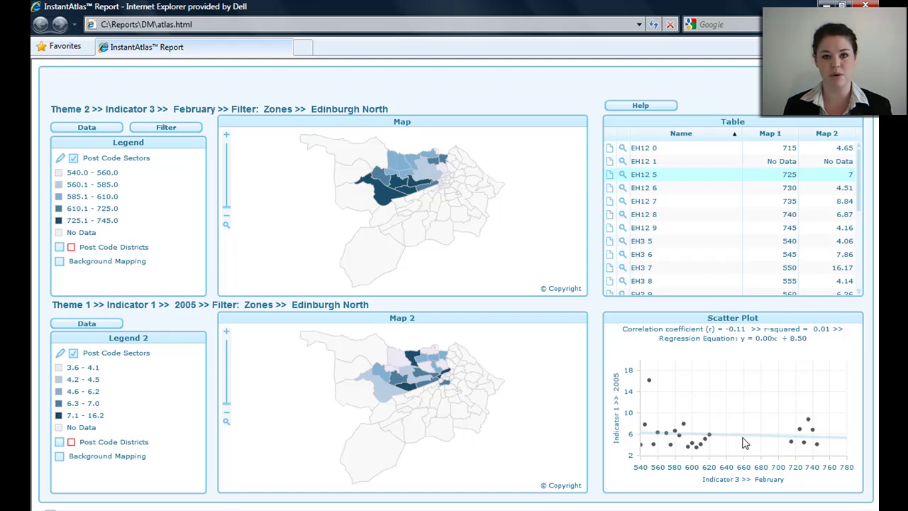
pyautogui.click(171, 133)
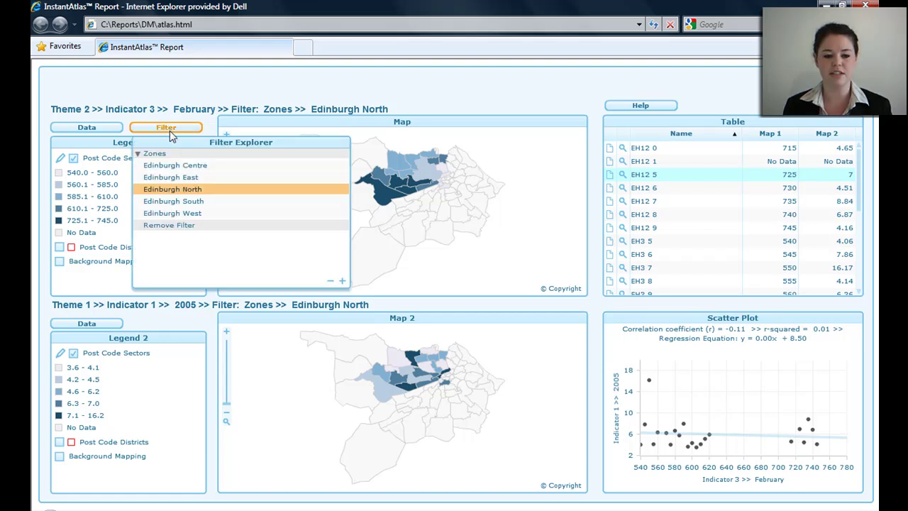
pyautogui.click(189, 227)
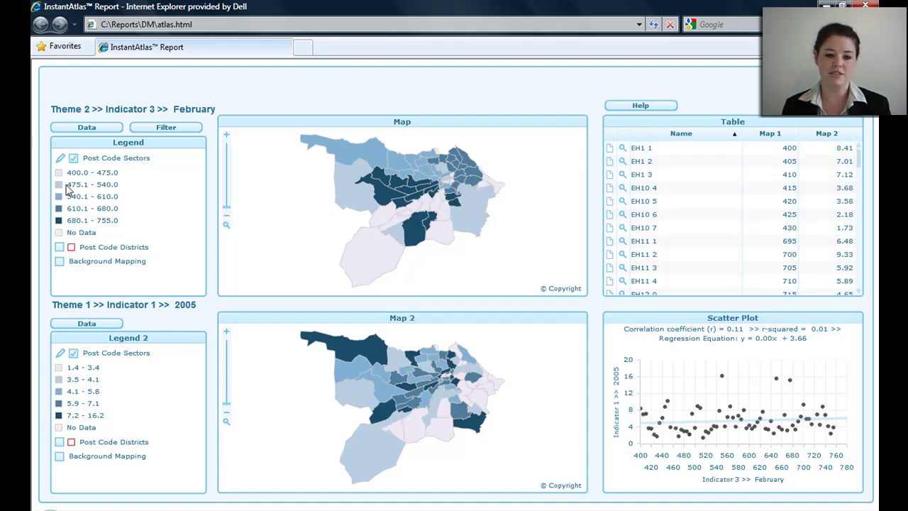
# Show the Post Code Districts and Background Mapping layers on the first map.
pyautogui.click(59, 248)
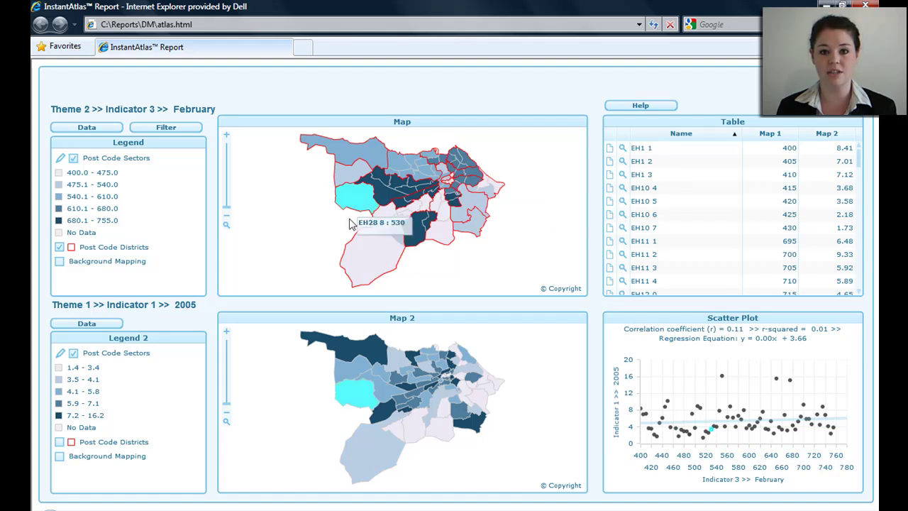
pyautogui.click(59, 262)
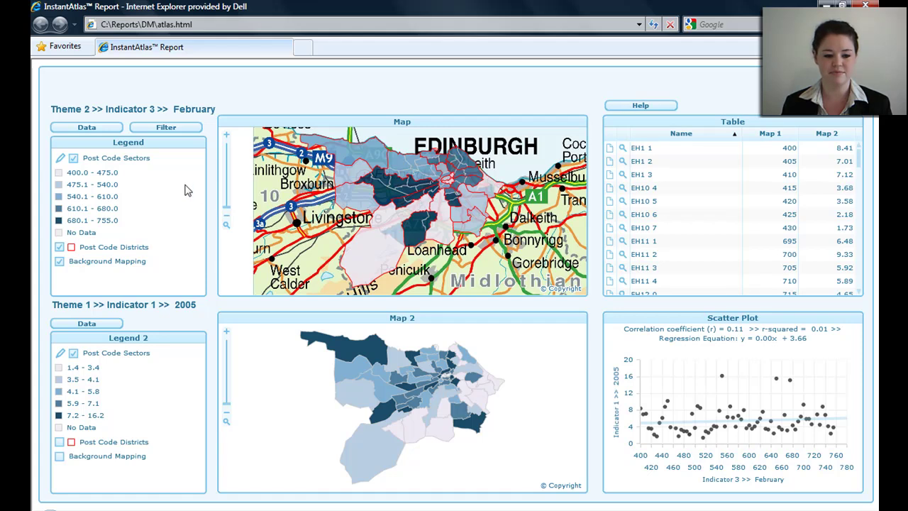
# Set the border colour of the first map's Post Code Sectors to black in the legend settings.
pyautogui.click(61, 163)
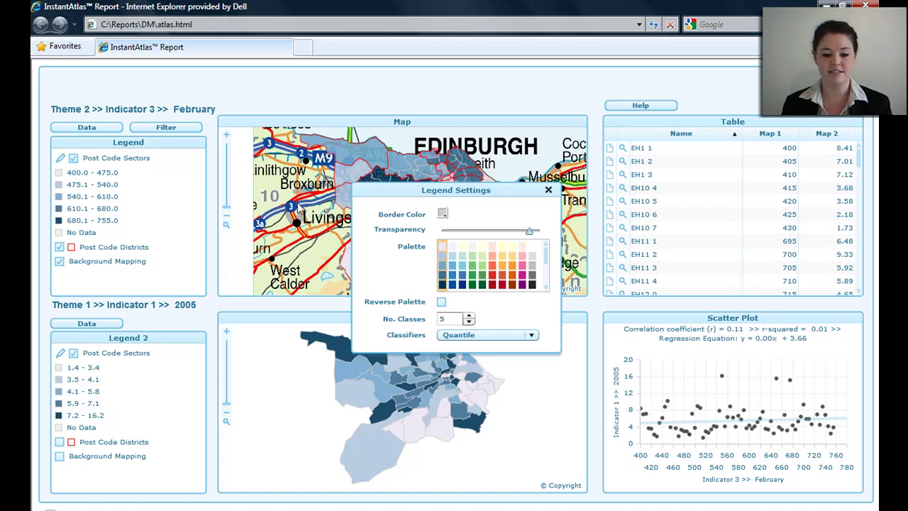
pyautogui.click(443, 215)
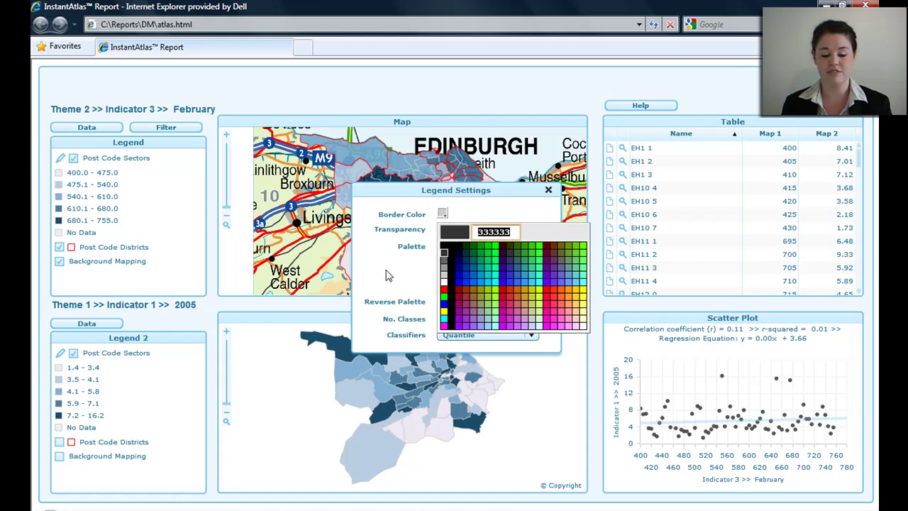
pyautogui.click(462, 274)
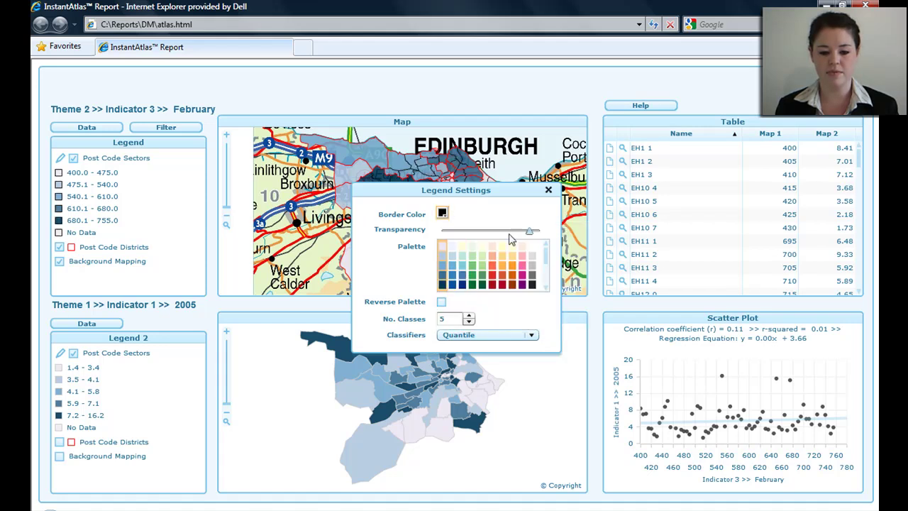
# Try out strong, minimal and moderate transparency for the sector shading over the background map.
pyautogui.moveTo(531, 236); pyautogui.dragTo(462, 238)
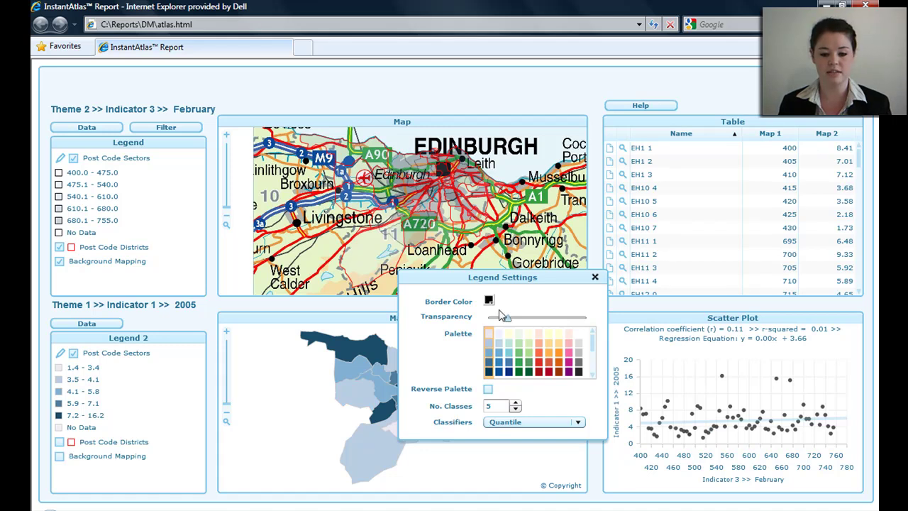
pyautogui.moveTo(508, 320); pyautogui.dragTo(580, 313)
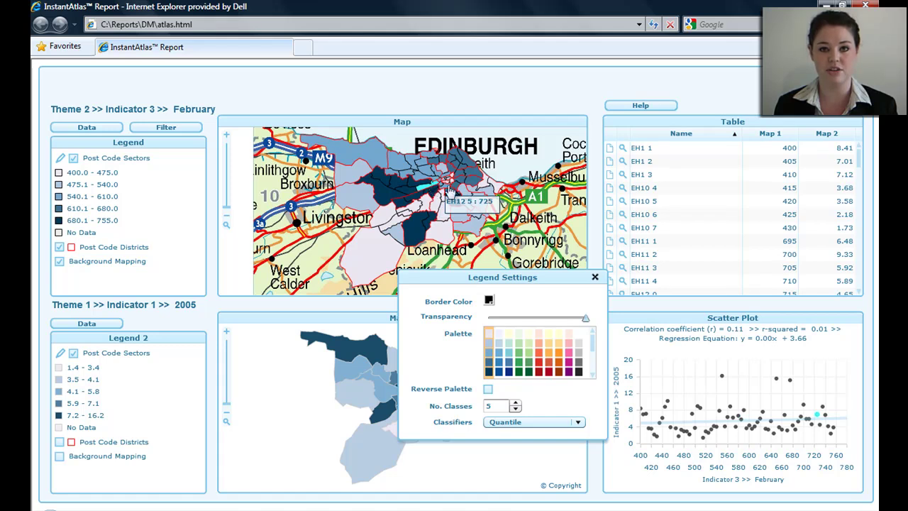
pyautogui.moveTo(586, 318); pyautogui.dragTo(561, 320)
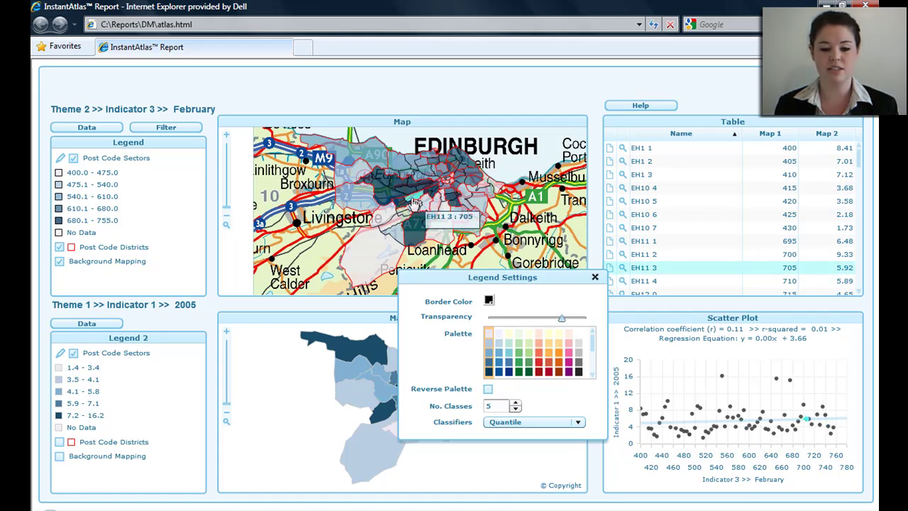
# Apply a reversed green palette to the first map's sector shading, keeping the fill slightly transparent.
pyautogui.click(520, 359)
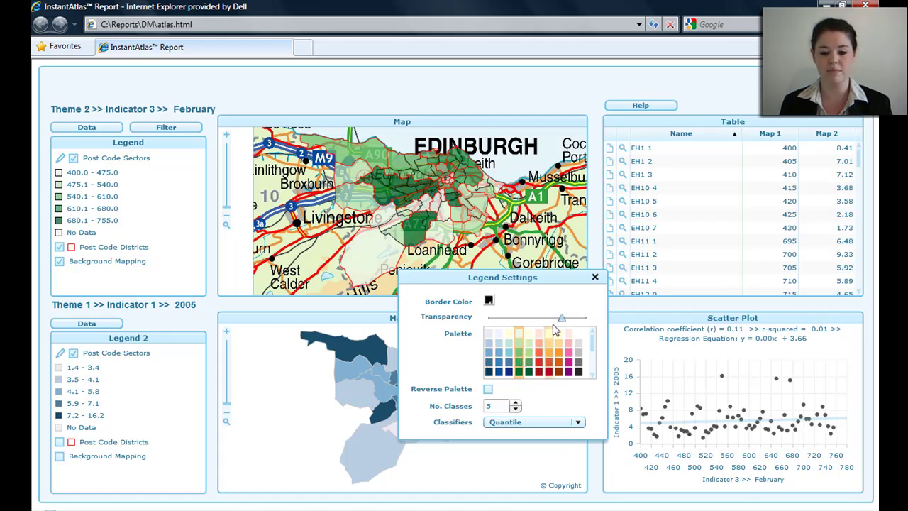
pyautogui.moveTo(562, 318); pyautogui.dragTo(576, 322)
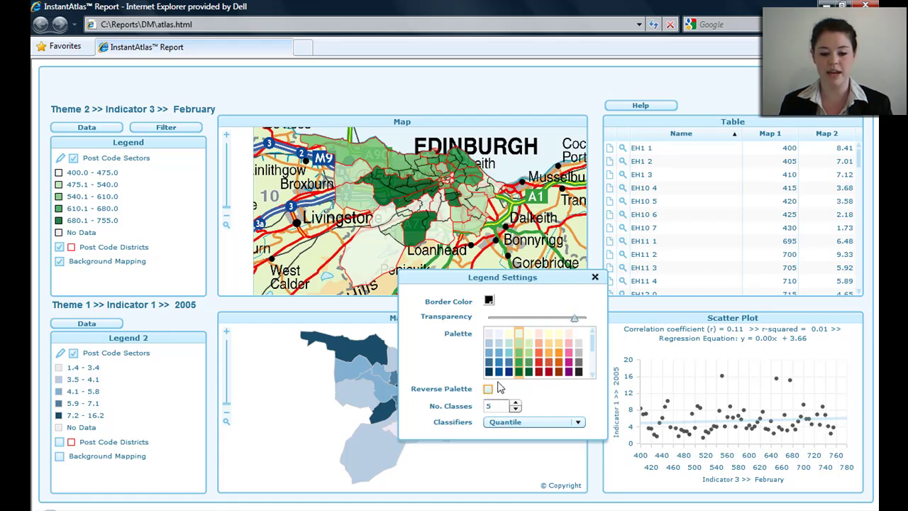
pyautogui.click(70, 177)
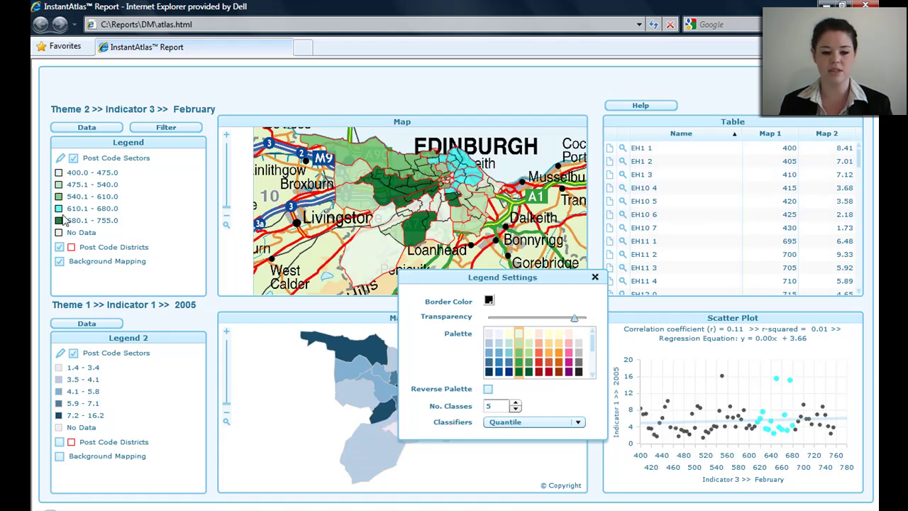
pyautogui.click(488, 389)
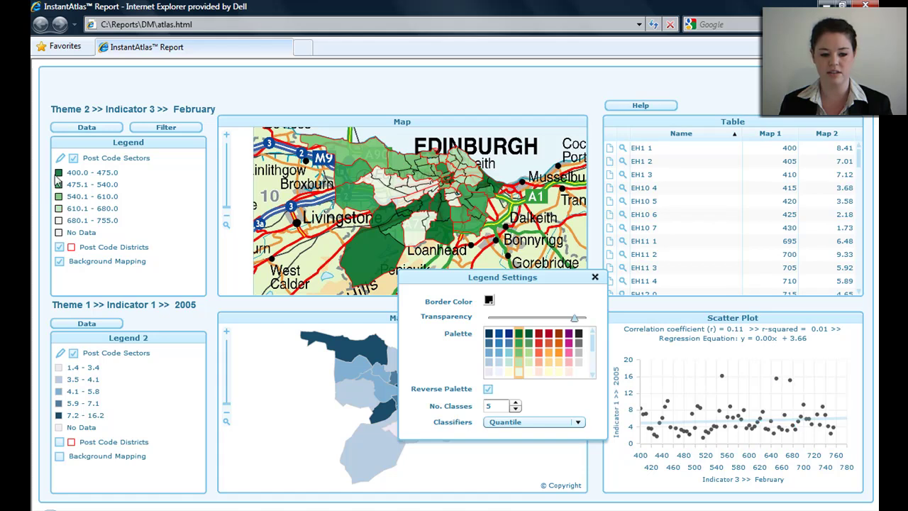
# Reduce the number of legend classes to 3 and restore it to 5.
pyautogui.click(516, 410)
pyautogui.click(516, 410)
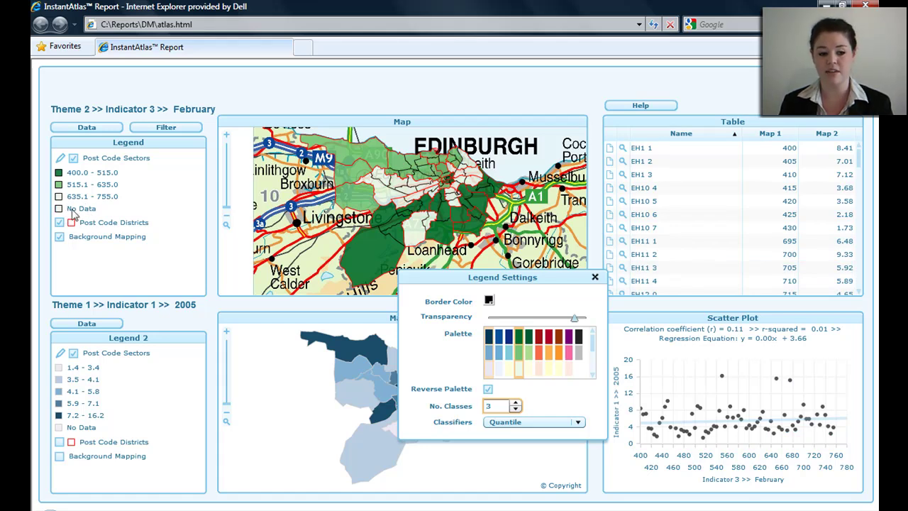
pyautogui.click(517, 403)
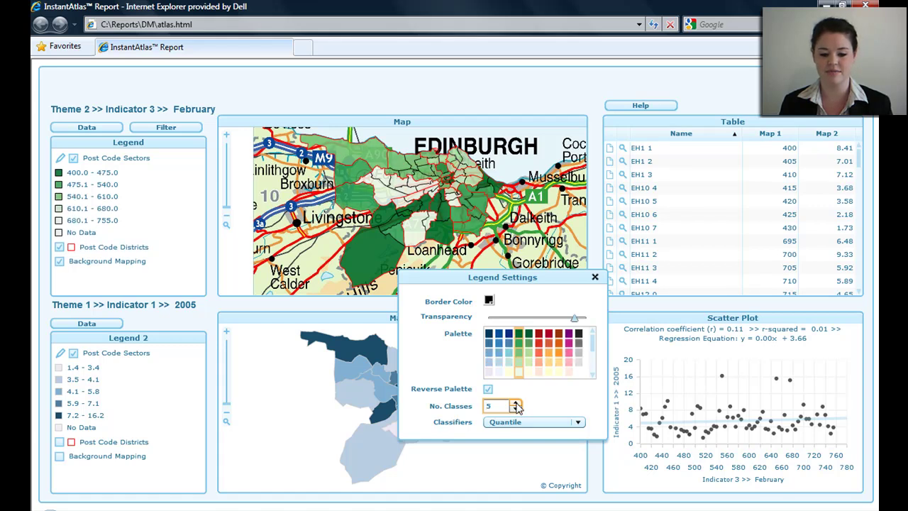
# Set the first map's classifier to Equal Interval and close the legend settings.
pyautogui.click(576, 422)
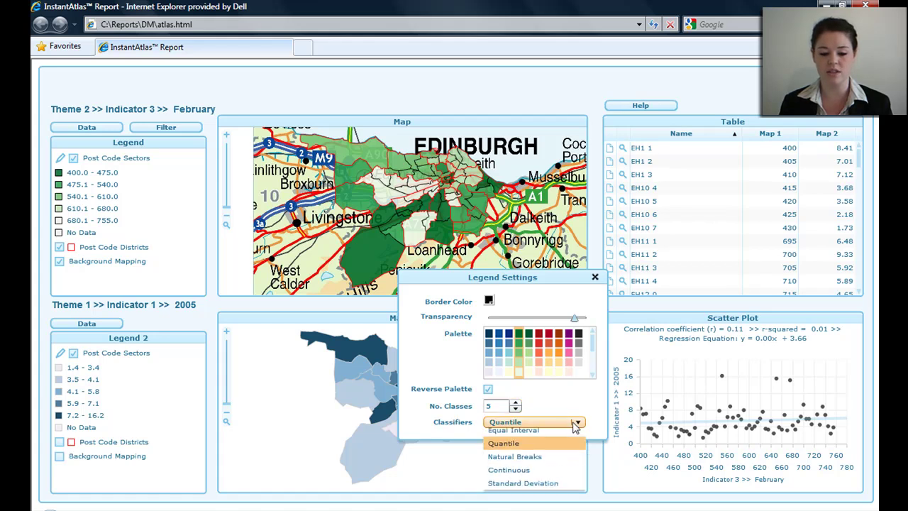
pyautogui.click(561, 435)
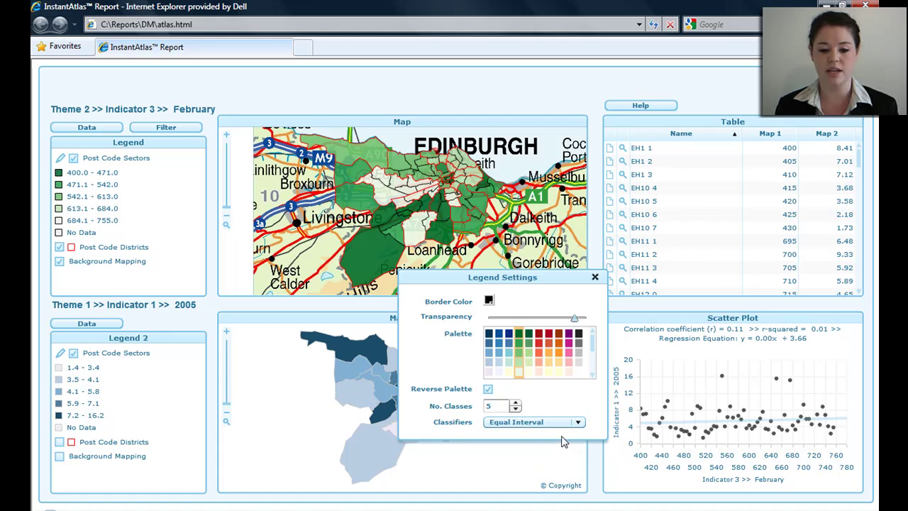
pyautogui.click(595, 277)
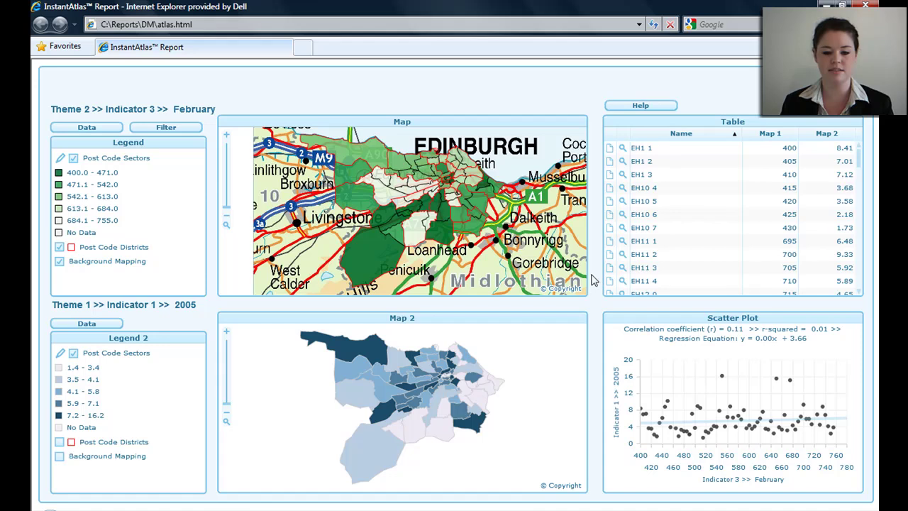
# Hide the Post Code Districts and Background Mapping layers on the first map.
pyautogui.click(59, 249)
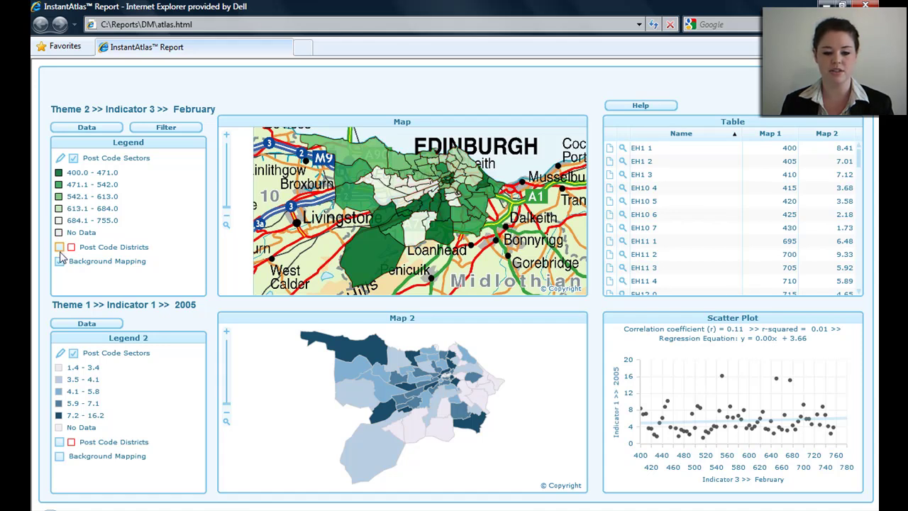
pyautogui.click(60, 262)
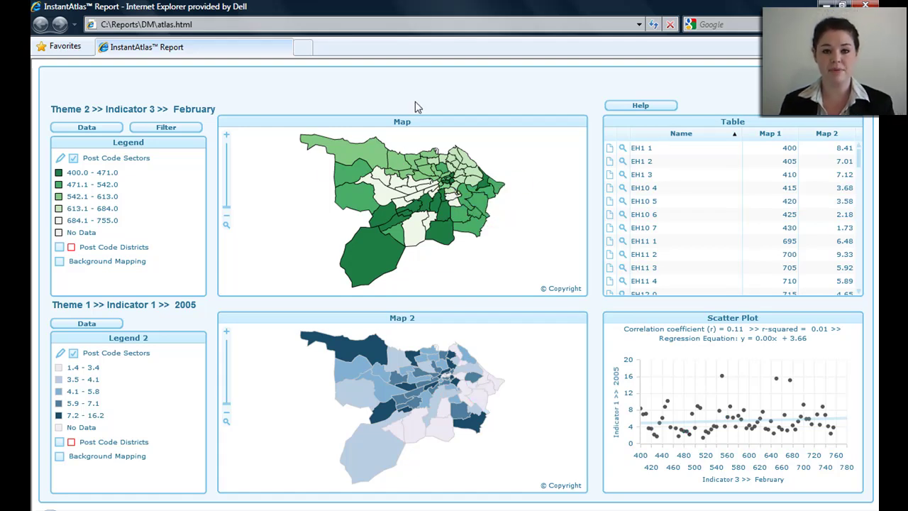
# Zoom the linked maps in and partly out, and return them to the full extent.
pyautogui.click(227, 136)
pyautogui.click(227, 136)
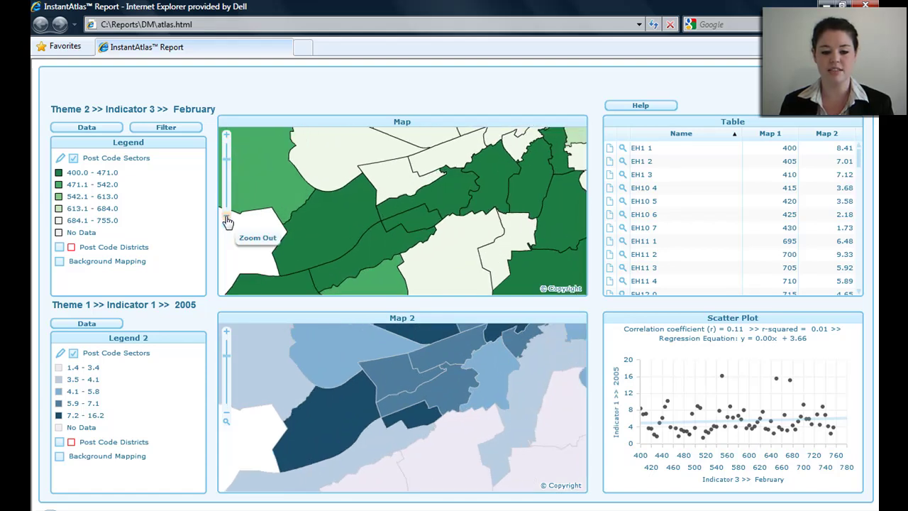
pyautogui.click(227, 221)
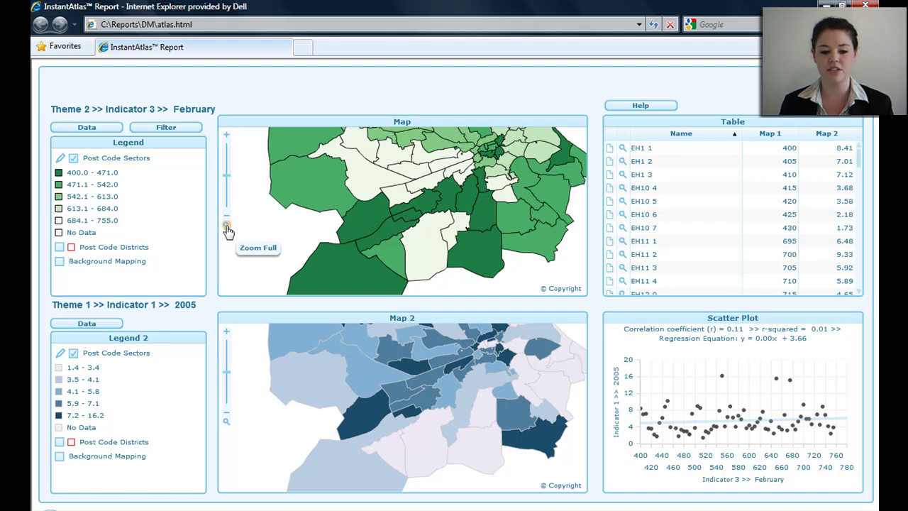
pyautogui.click(227, 227)
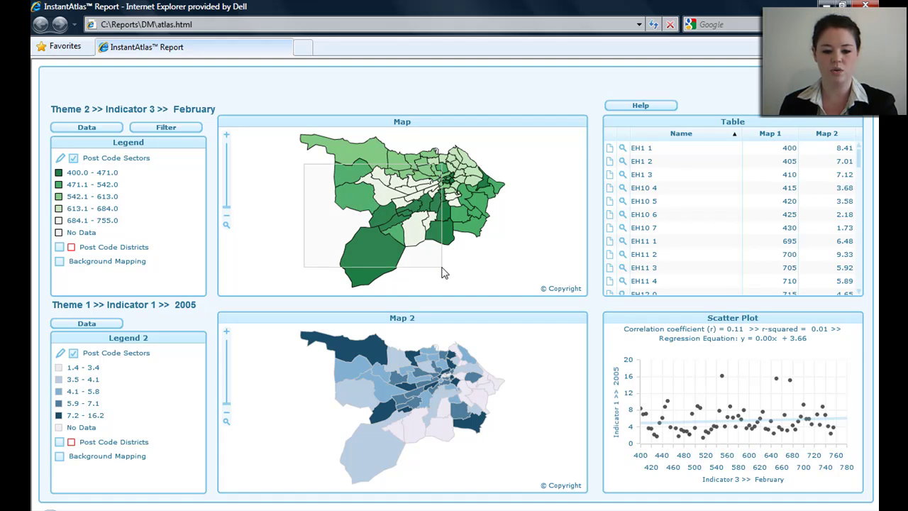
# Zoom in to the south-western sectors and select EH28 8, EH12 9 and EH14 2 in turn on the first map.
pyautogui.scroll(1, 442, 272)
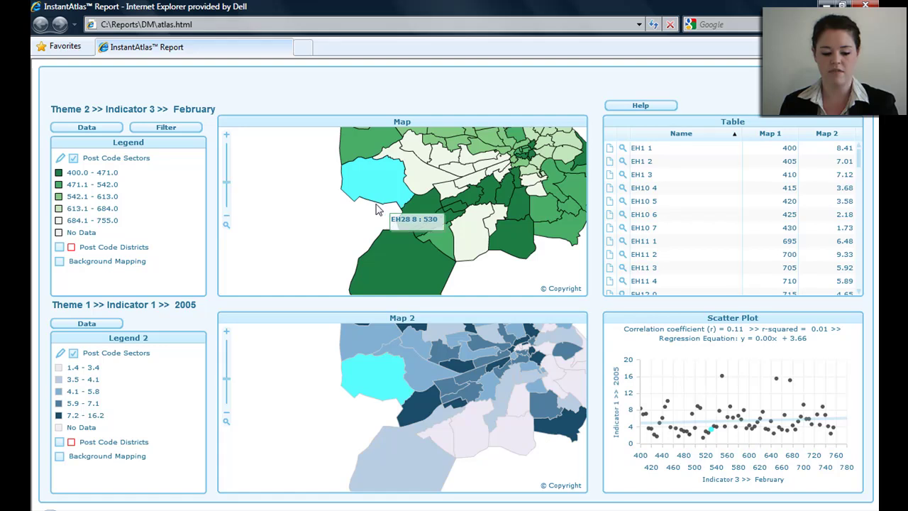
pyautogui.click(398, 195)
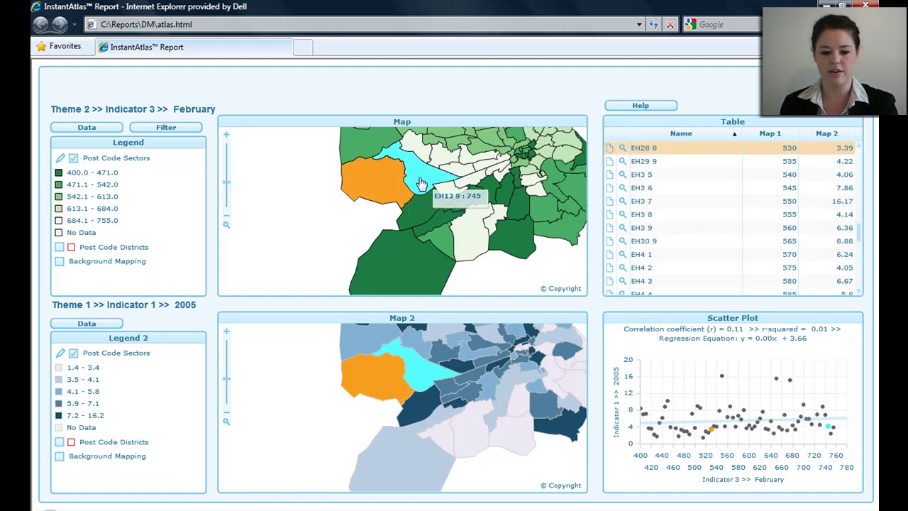
pyautogui.click(440, 185)
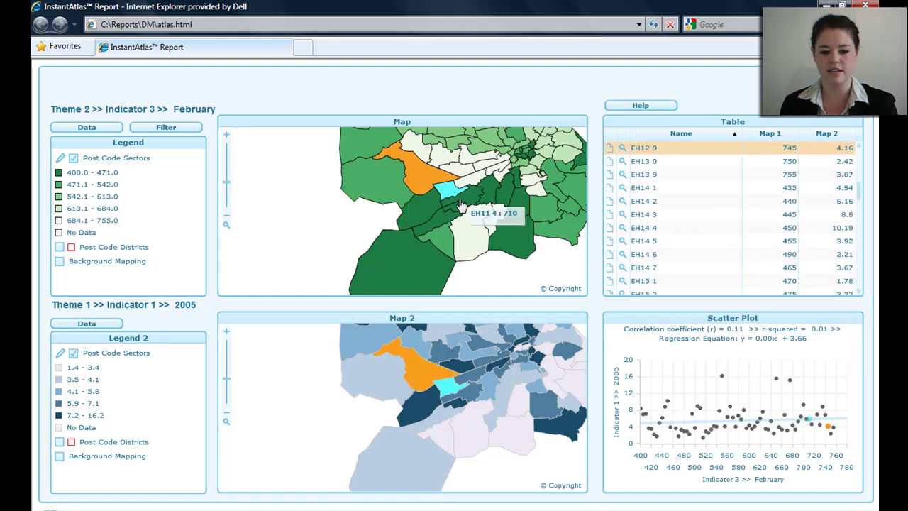
pyautogui.click(462, 201)
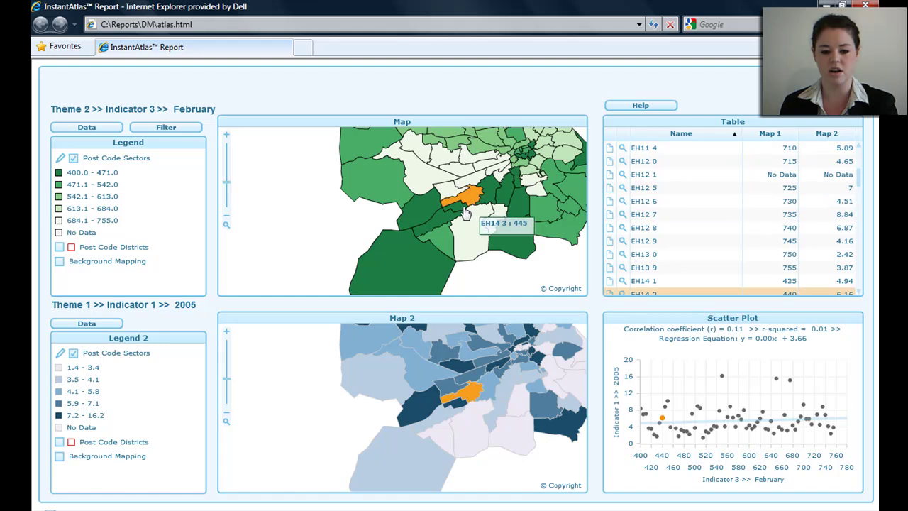
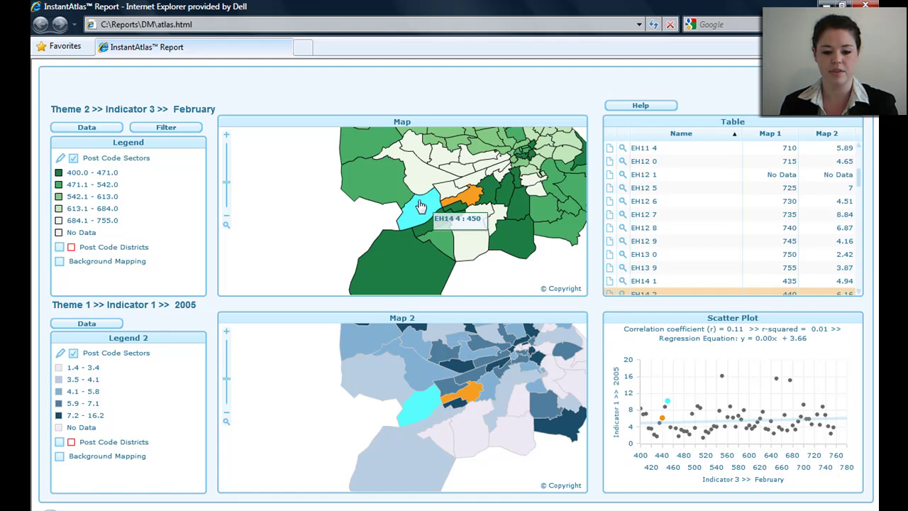
# Box-select the southern sectors on the first map, and clear the selection with the maps back at full extent.
pyautogui.moveTo(344, 190); pyautogui.dragTo(557, 306)
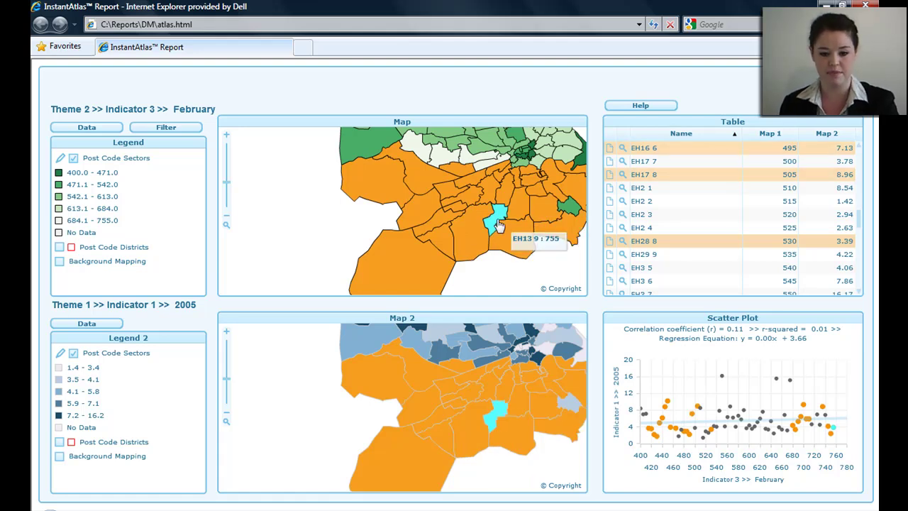
pyautogui.scroll(-2, 498, 225)
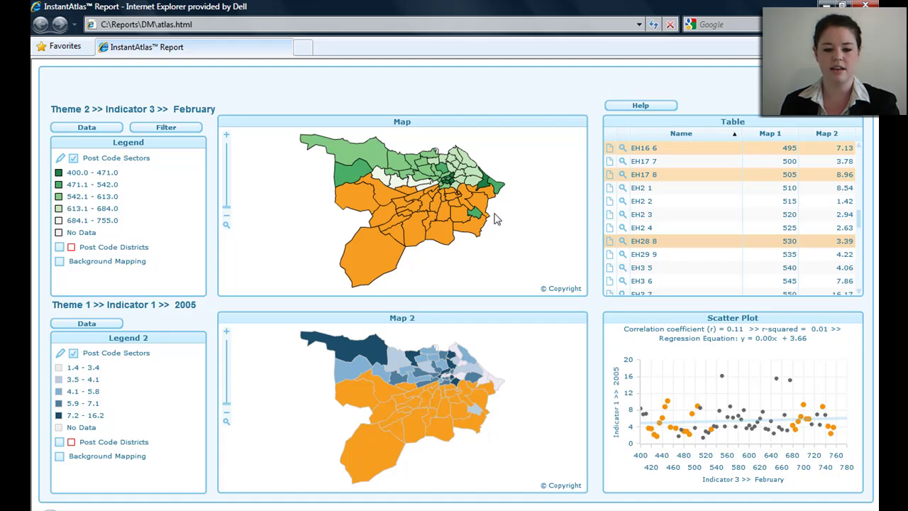
pyautogui.rightClick(509, 191)
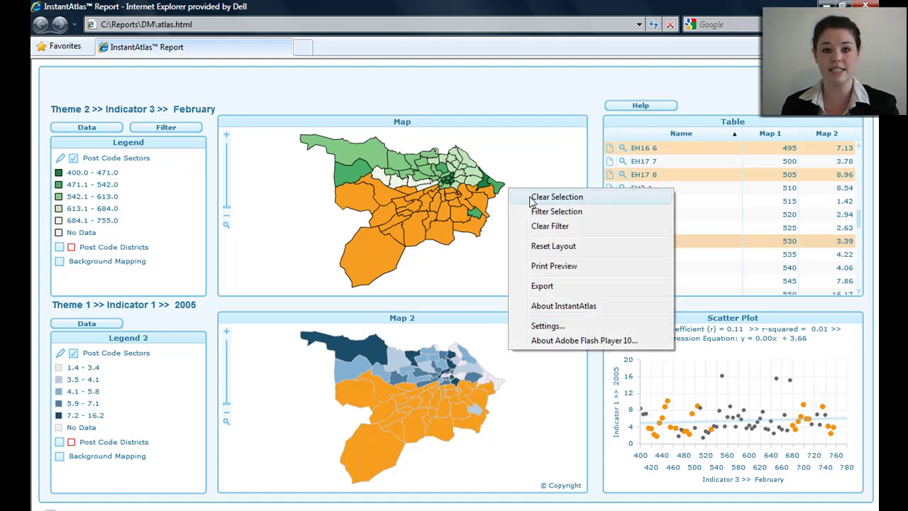
pyautogui.click(534, 199)
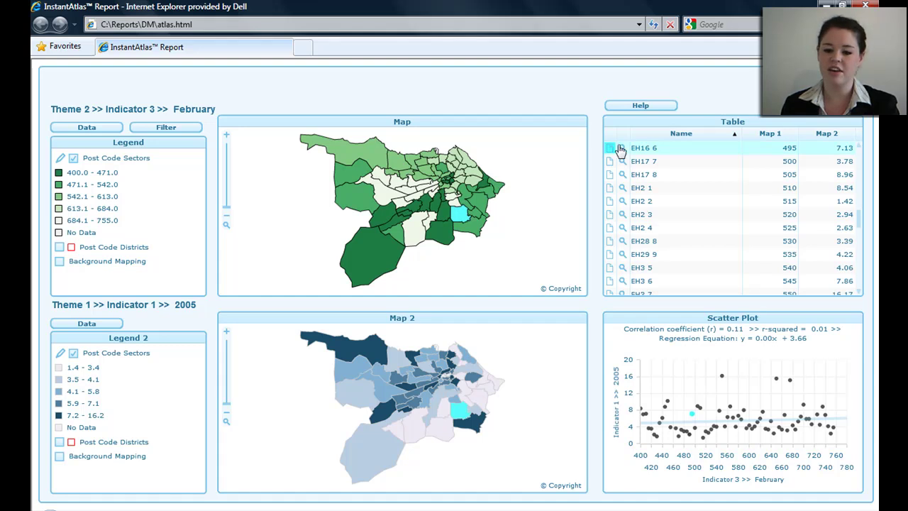
# Open the report's help page, look through it as far as the Map section, and close it.
pyautogui.click(628, 108)
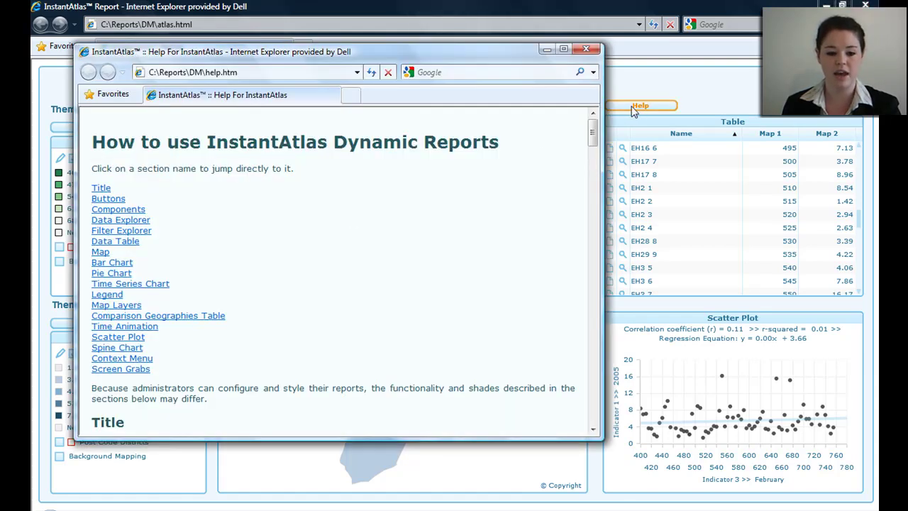
pyautogui.moveTo(595, 128); pyautogui.dragTo(596, 219)
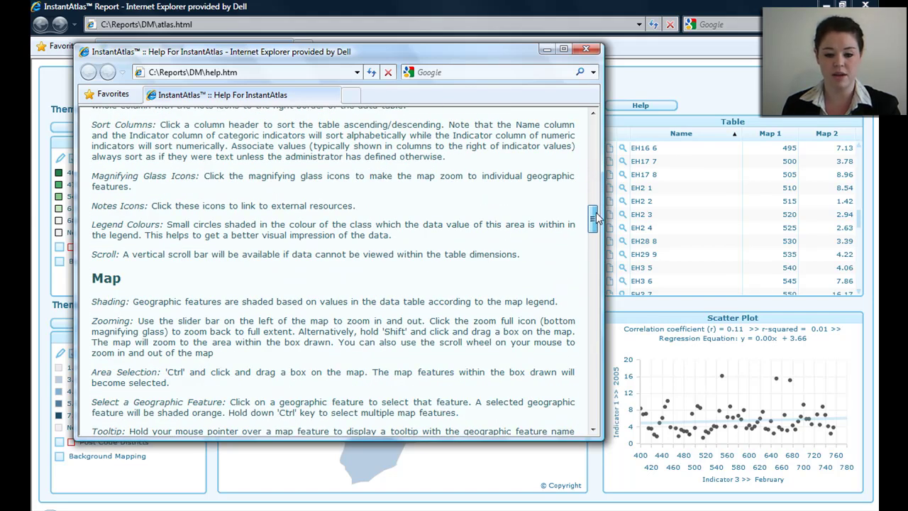
pyautogui.click(586, 50)
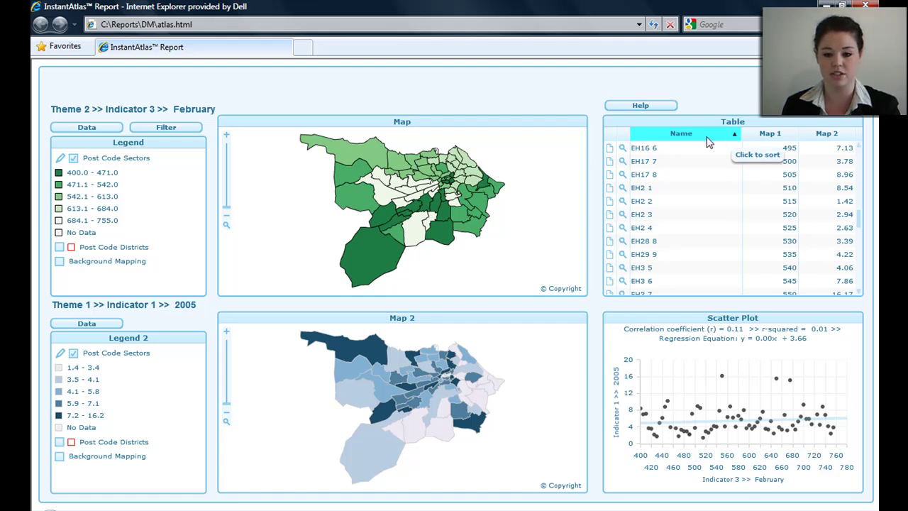
# Select EH17 8 in the table and zoom the linked maps to that sector.
pyautogui.click(656, 180)
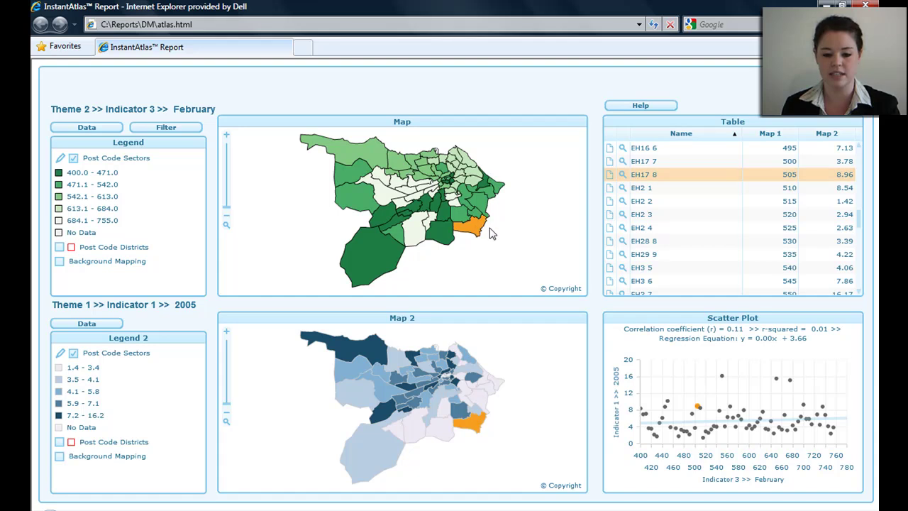
pyautogui.moveTo(699, 411)
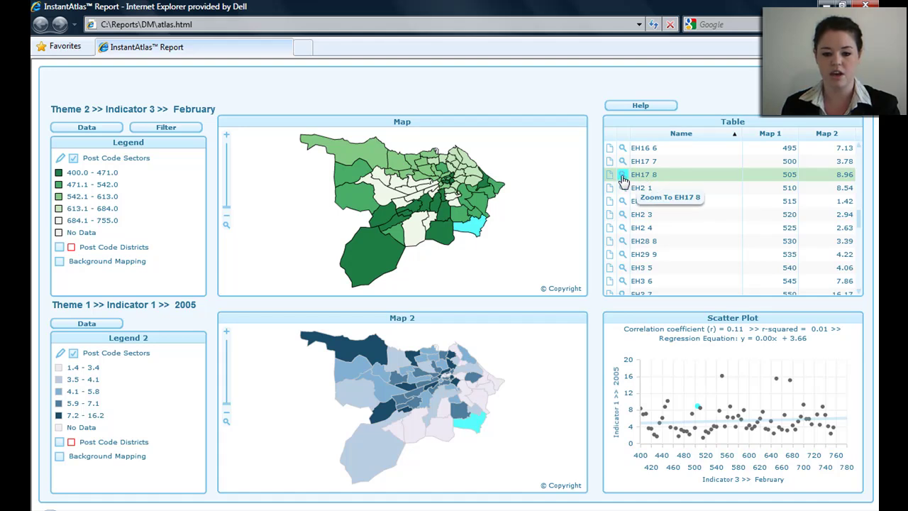
pyautogui.click(622, 178)
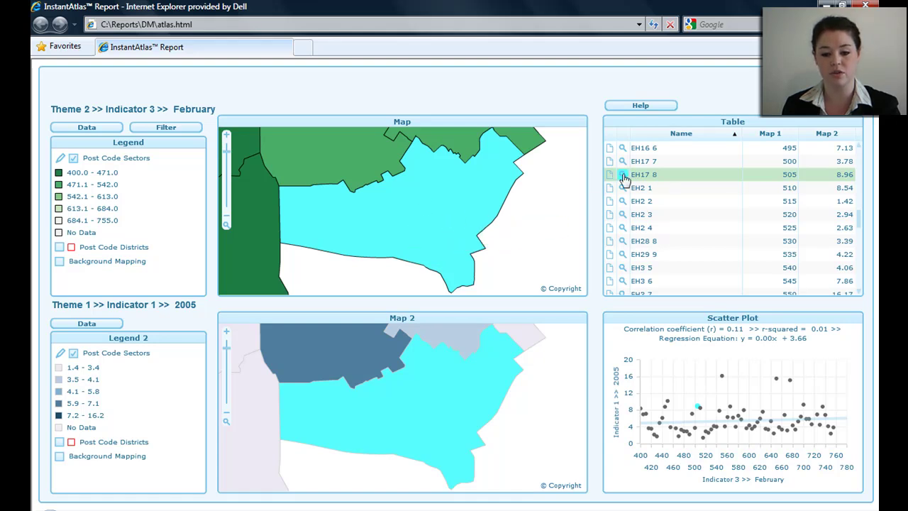
pyautogui.click(620, 175)
# Clear the EH17 8 selection and return the linked maps to the full extent.
pyautogui.rightClick(541, 225)
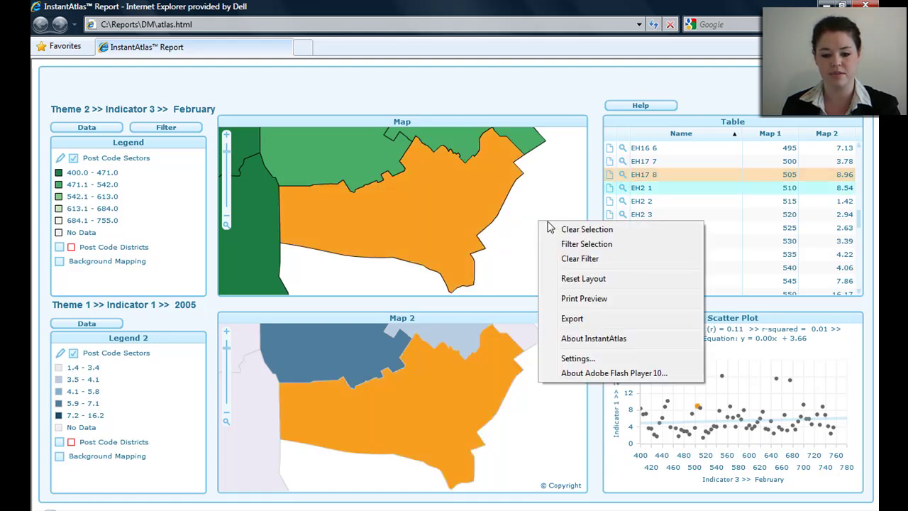
pyautogui.click(561, 229)
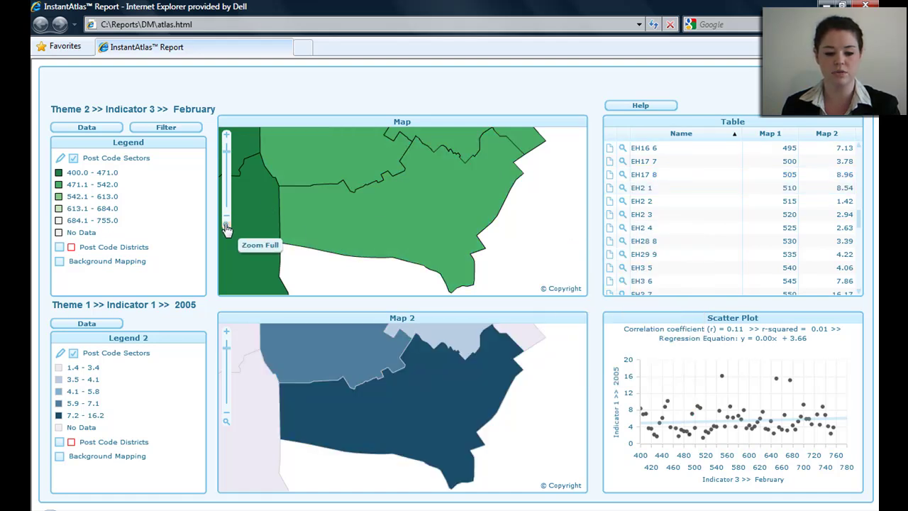
pyautogui.click(227, 225)
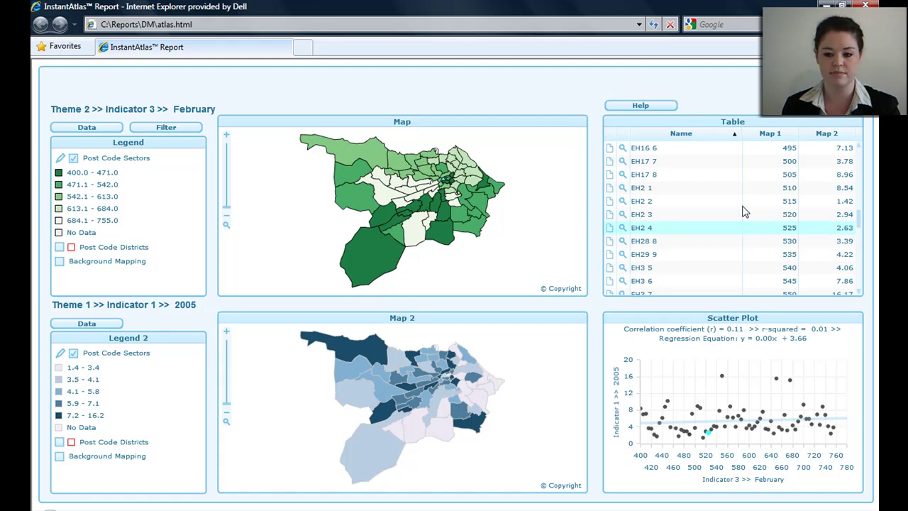
# Sort the table by name in descending and ascending order, by Map 1 values, and finally by Map 2 values ascending.
pyautogui.click(736, 136)
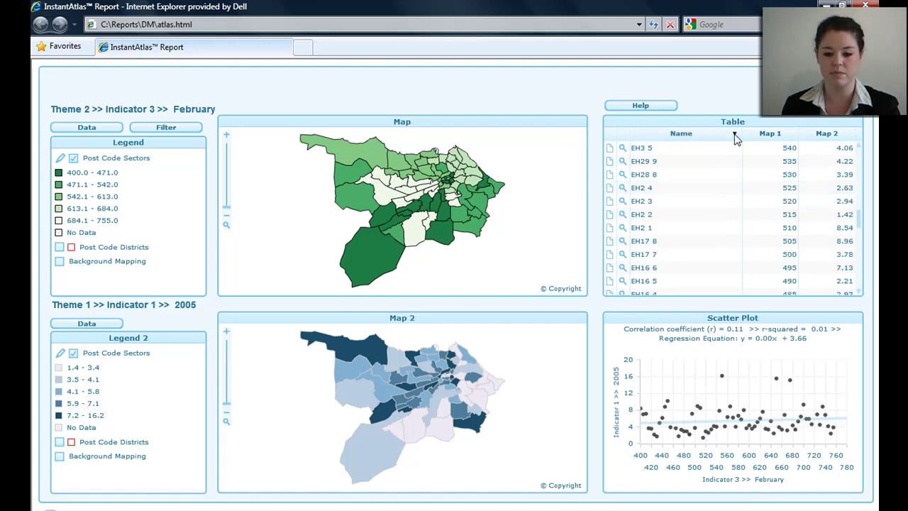
pyautogui.click(735, 136)
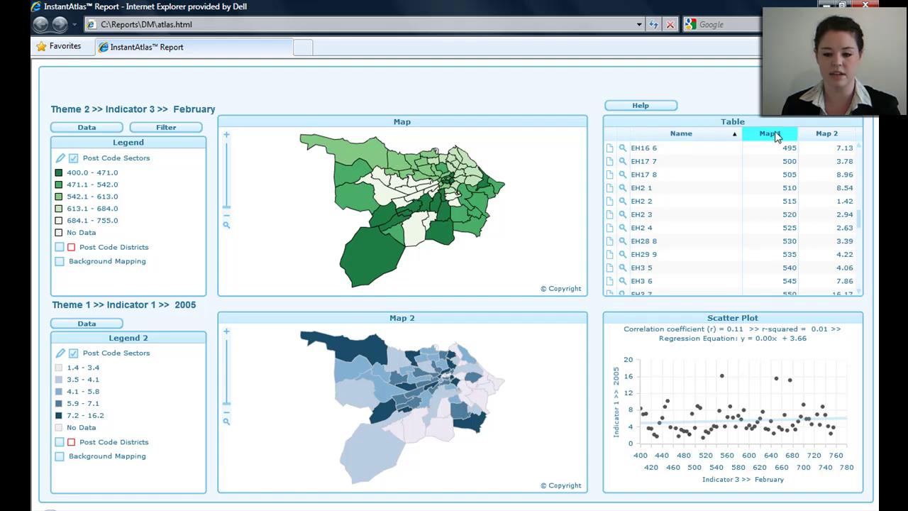
pyautogui.click(773, 136)
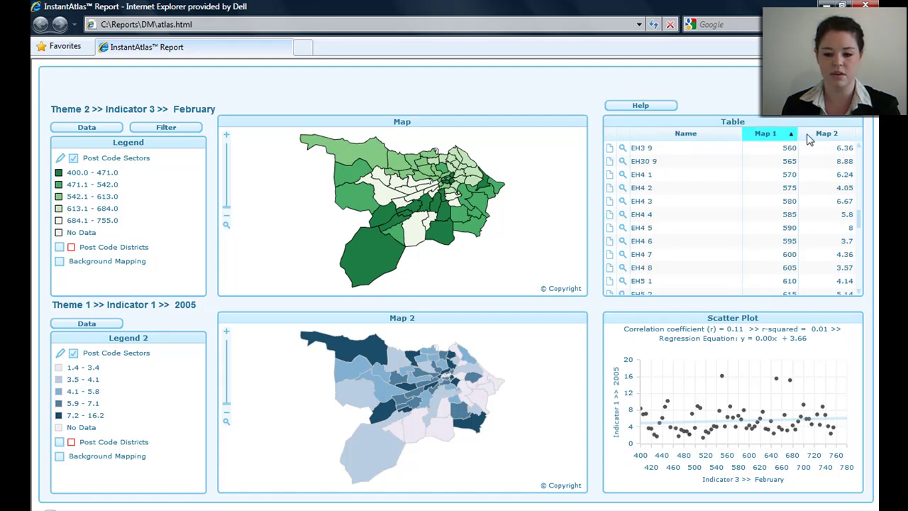
pyautogui.click(821, 136)
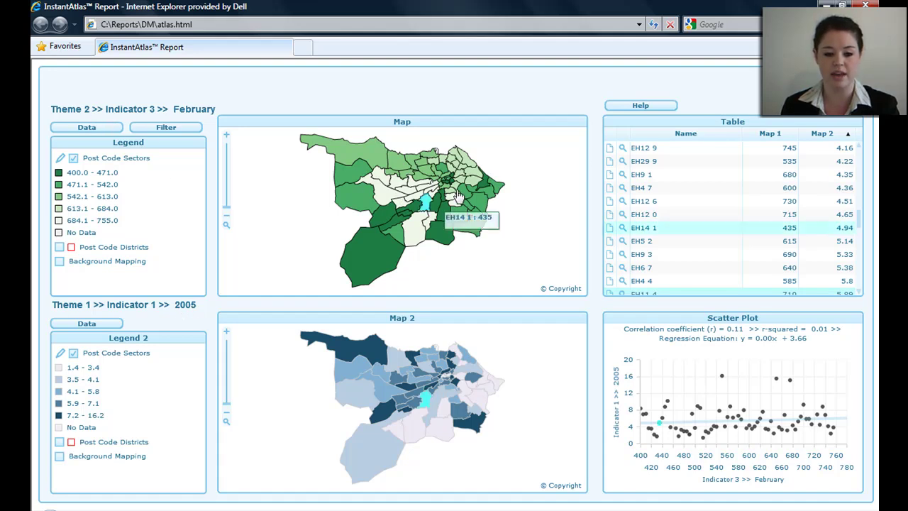
# Open the second map's legend settings to review the colour, class and classifier options, and close them.
pyautogui.click(71, 367)
pyautogui.click(59, 368)
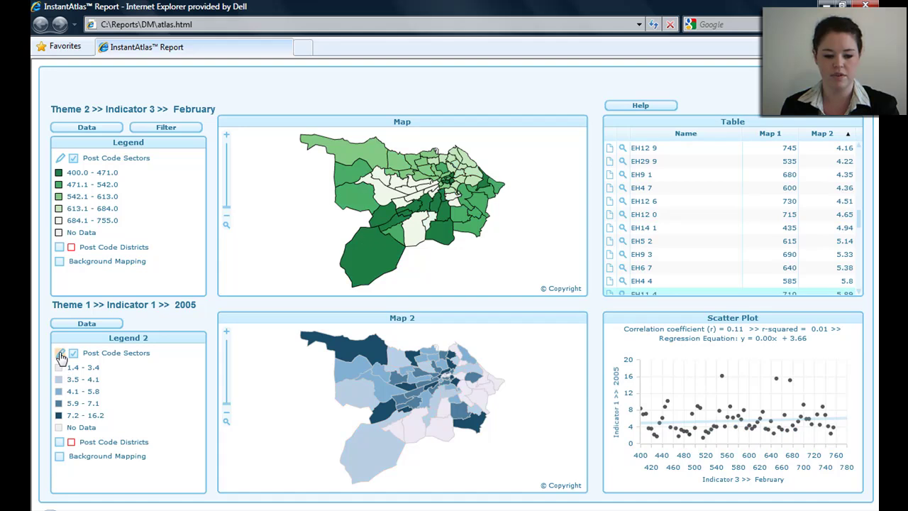
pyautogui.click(61, 356)
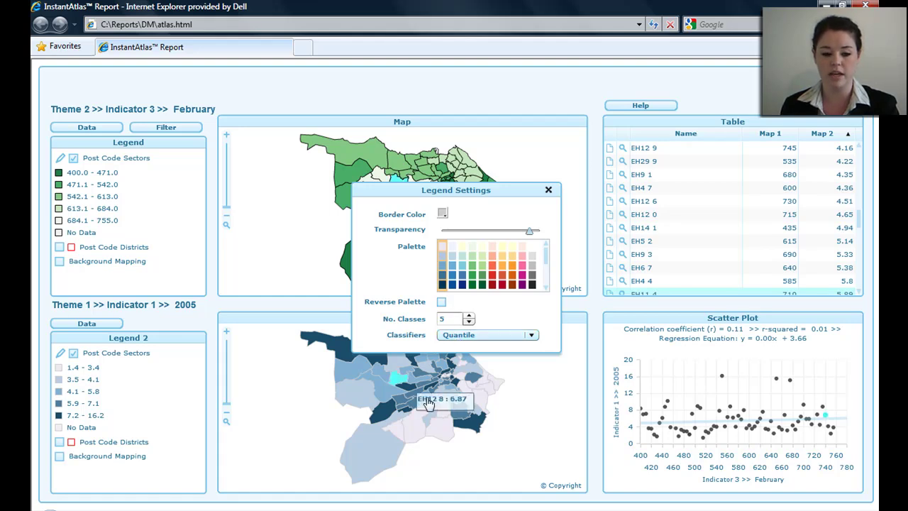
pyautogui.click(549, 190)
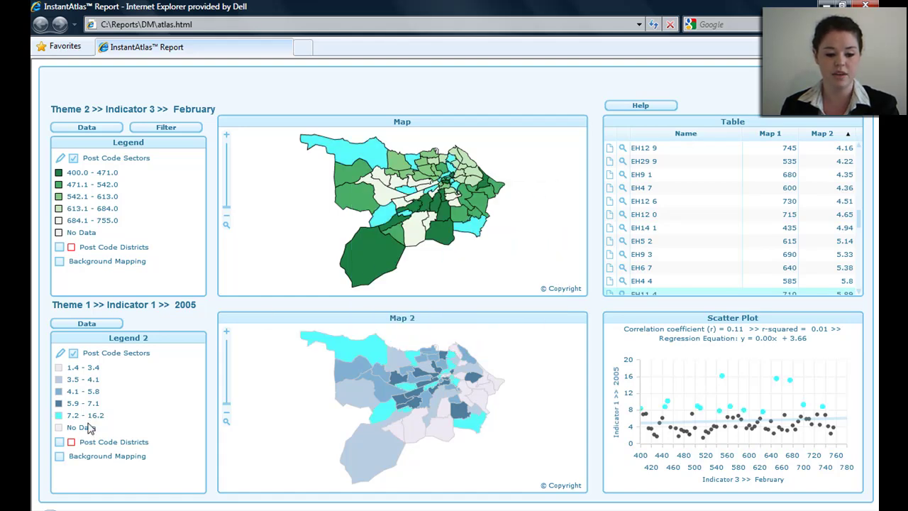
# Show the Background Mapping and Post Code Districts layers on the second map and hide both again.
pyautogui.click(59, 457)
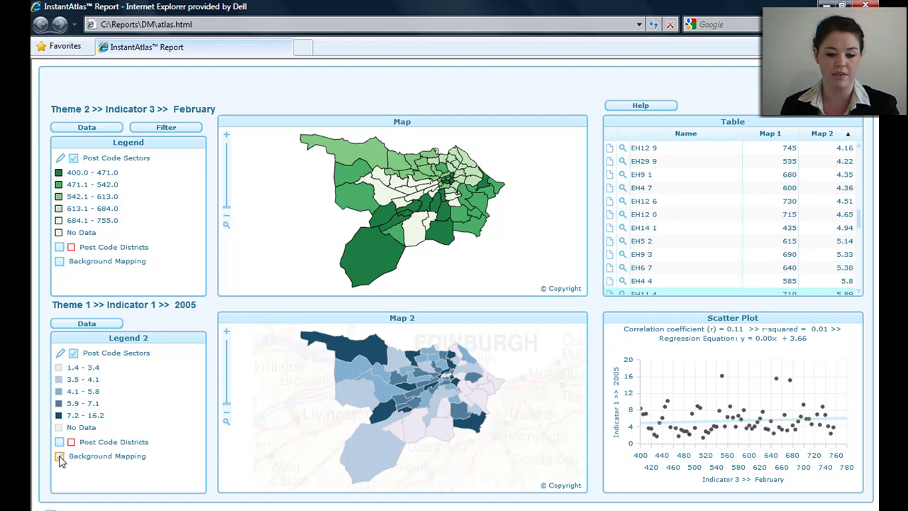
pyautogui.click(59, 443)
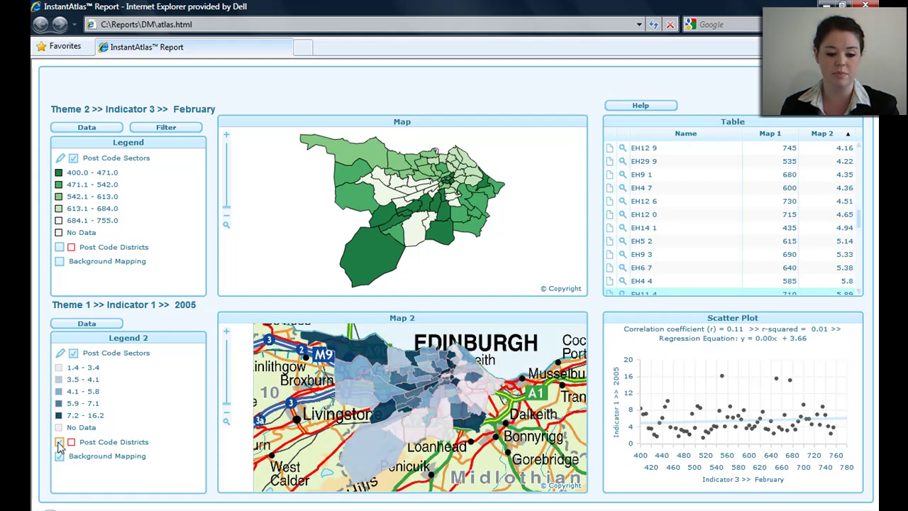
pyautogui.click(59, 443)
pyautogui.click(60, 457)
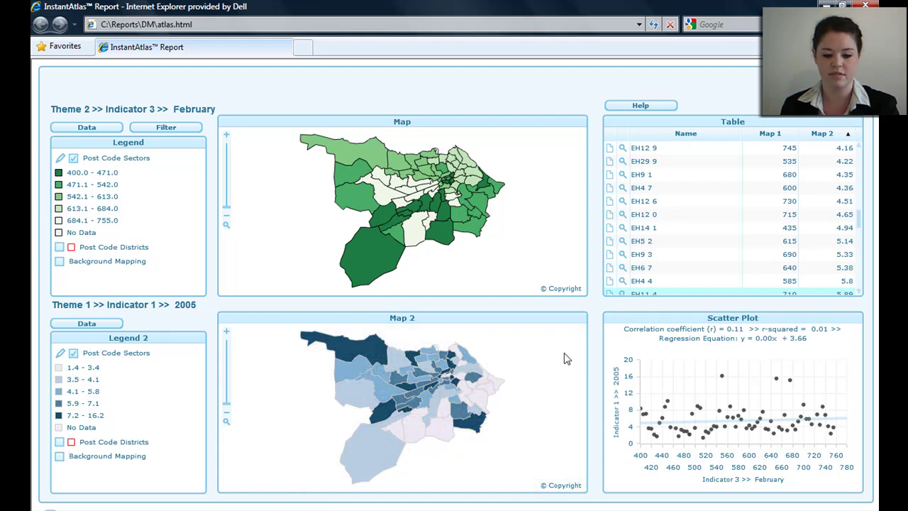
# Examine individual sectors on both linked maps and the corresponding points in the scatter plot.
pyautogui.moveTo(469, 395)
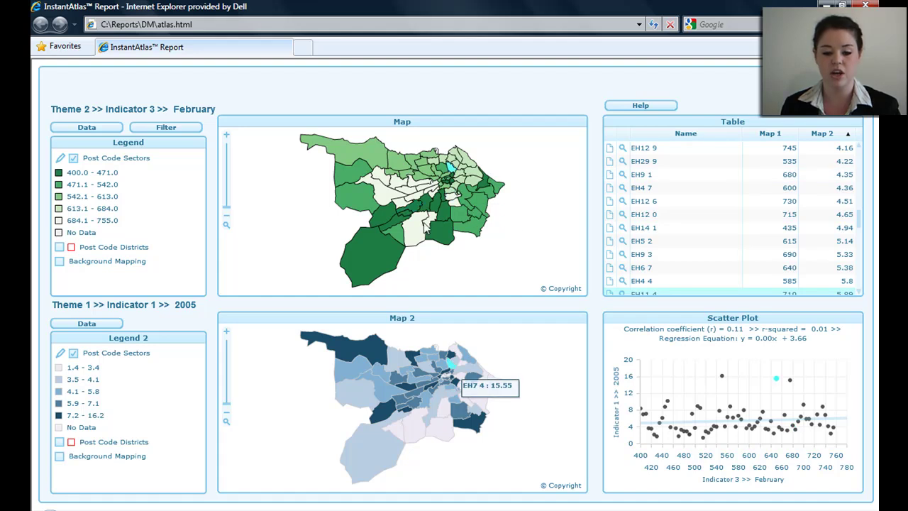
pyautogui.moveTo(328, 146)
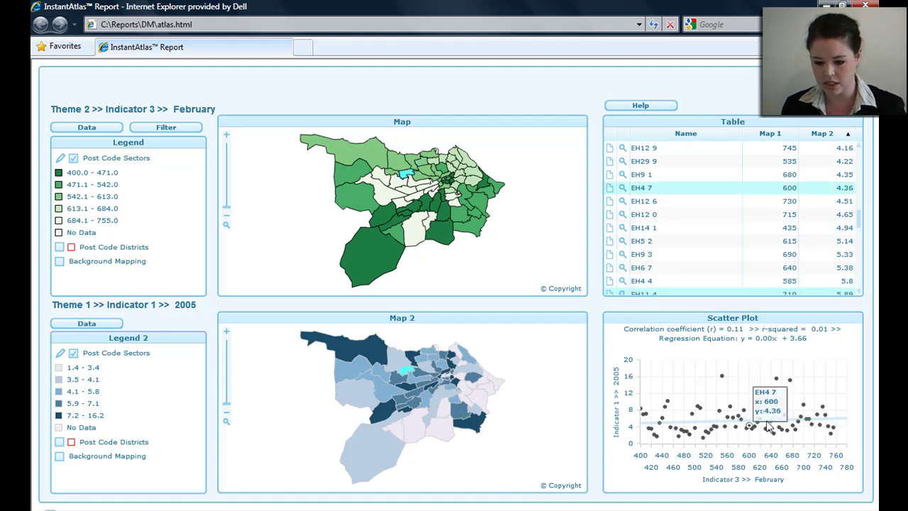
pyautogui.moveTo(689, 419)
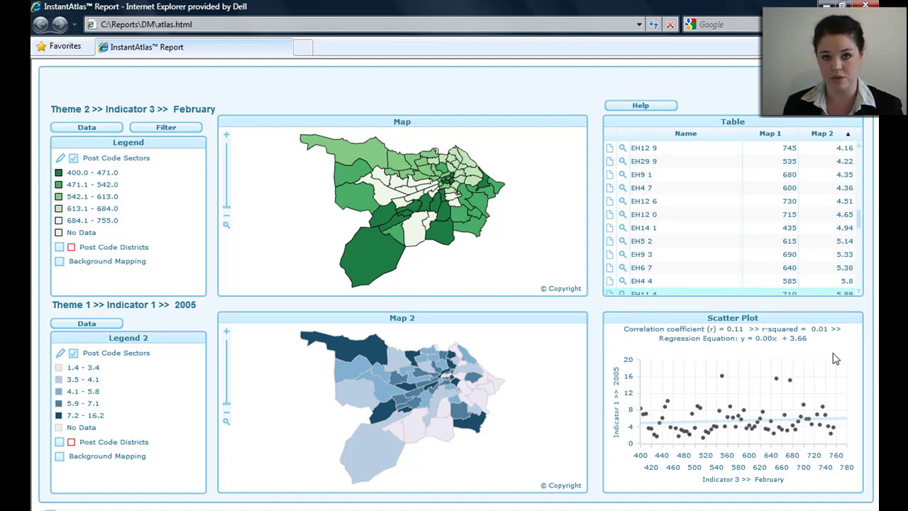
pyautogui.moveTo(793, 388)
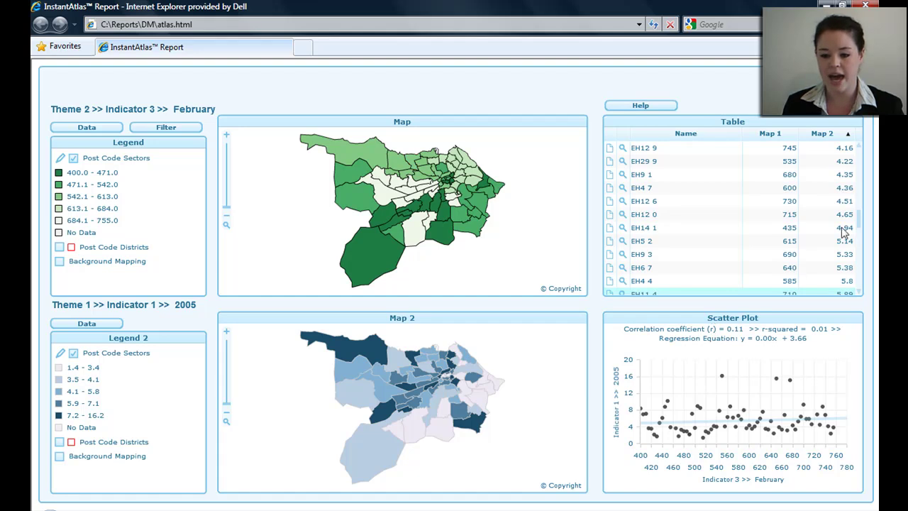
# Select EH2 2, the first row of the table sorted by Map 2.
pyautogui.moveTo(863, 226); pyautogui.dragTo(857, 152)
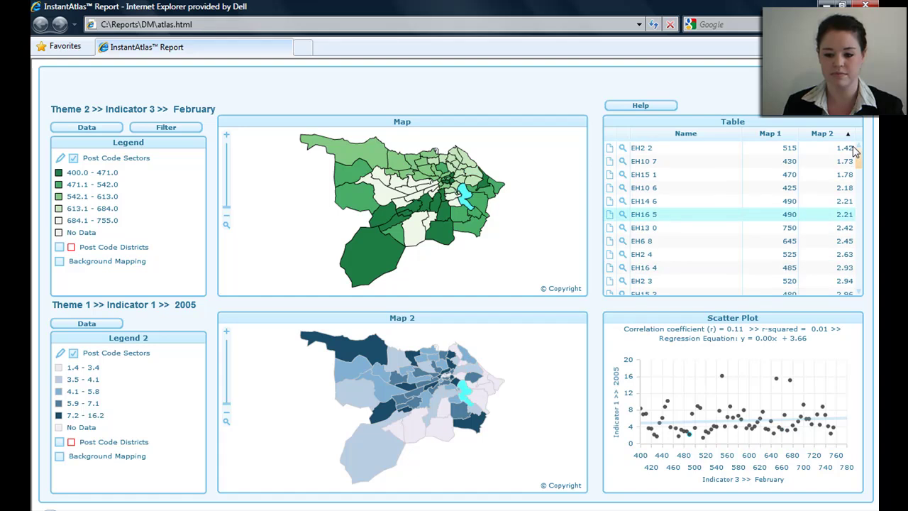
pyautogui.click(855, 150)
# Open the export options, review which report components can be exported, and close them without exporting.
pyautogui.rightClick(595, 212)
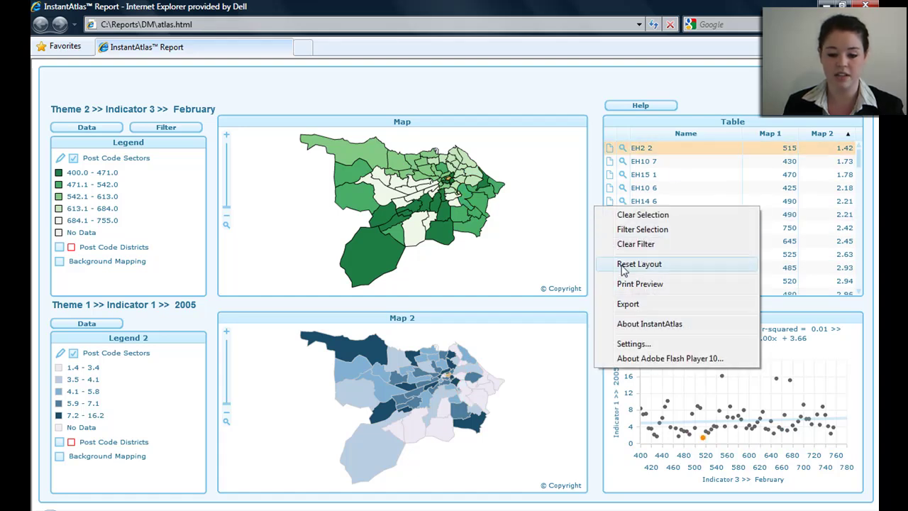
pyautogui.click(629, 305)
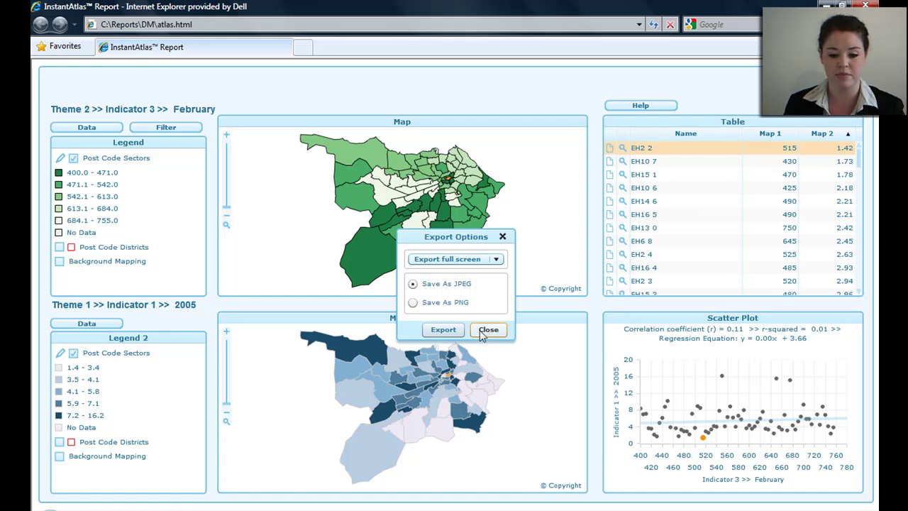
pyautogui.click(497, 259)
pyautogui.moveTo(502, 298); pyautogui.dragTo(501, 310)
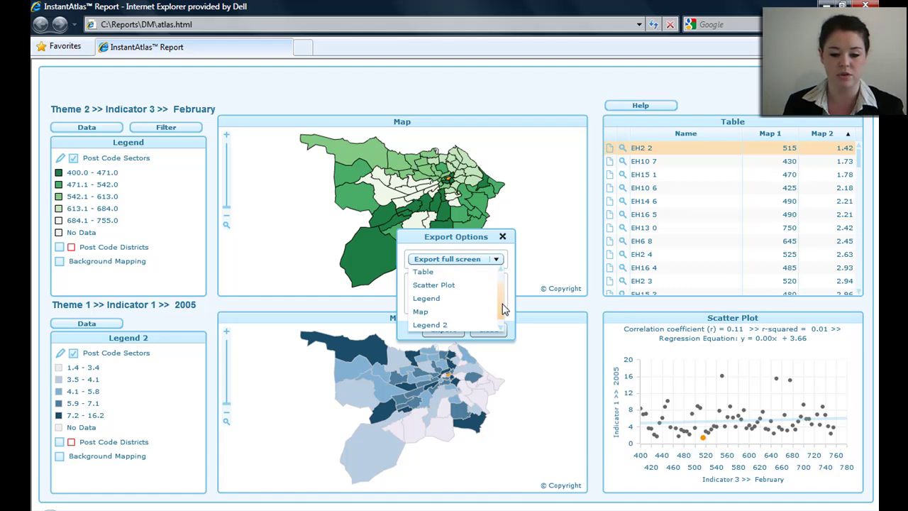
pyautogui.click(502, 238)
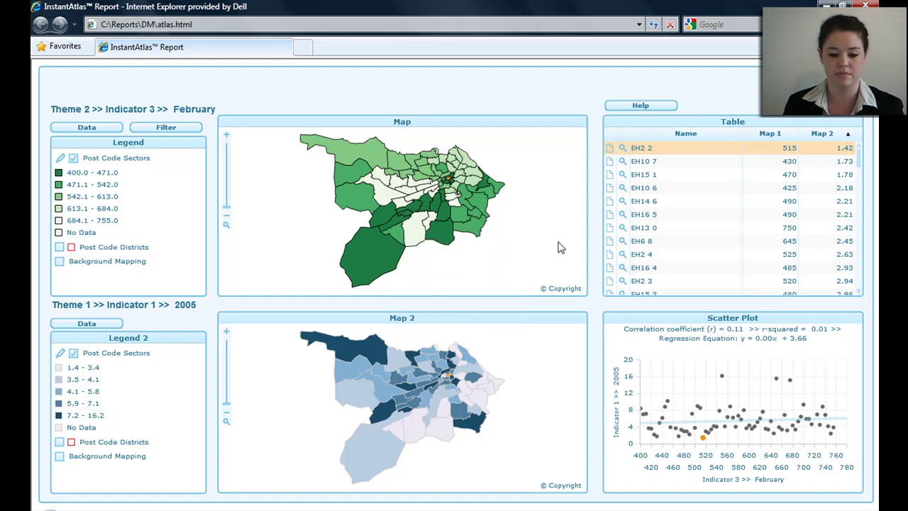
pyautogui.rightClick(594, 237)
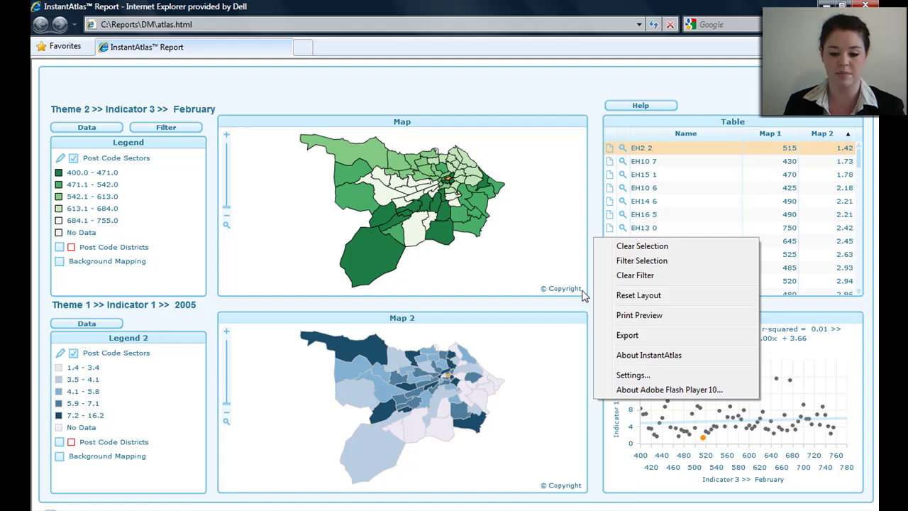
pyautogui.click(595, 226)
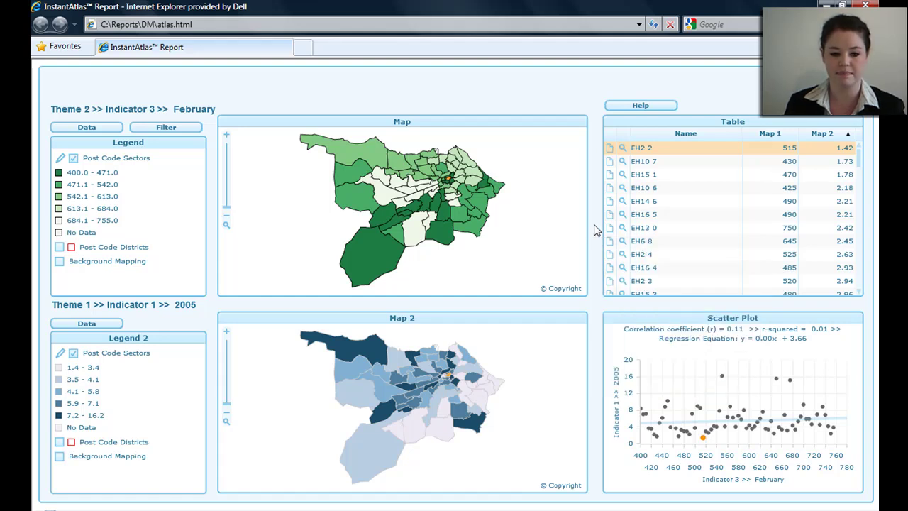